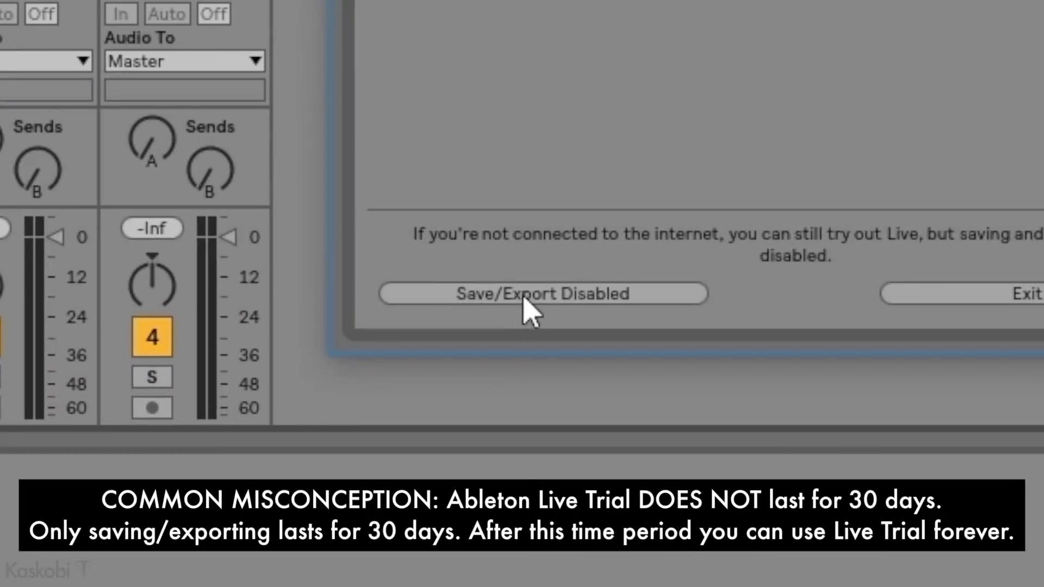
- Continue the trial with saving/exporting disabled and show the Look/Feel preferences
click(526, 298)
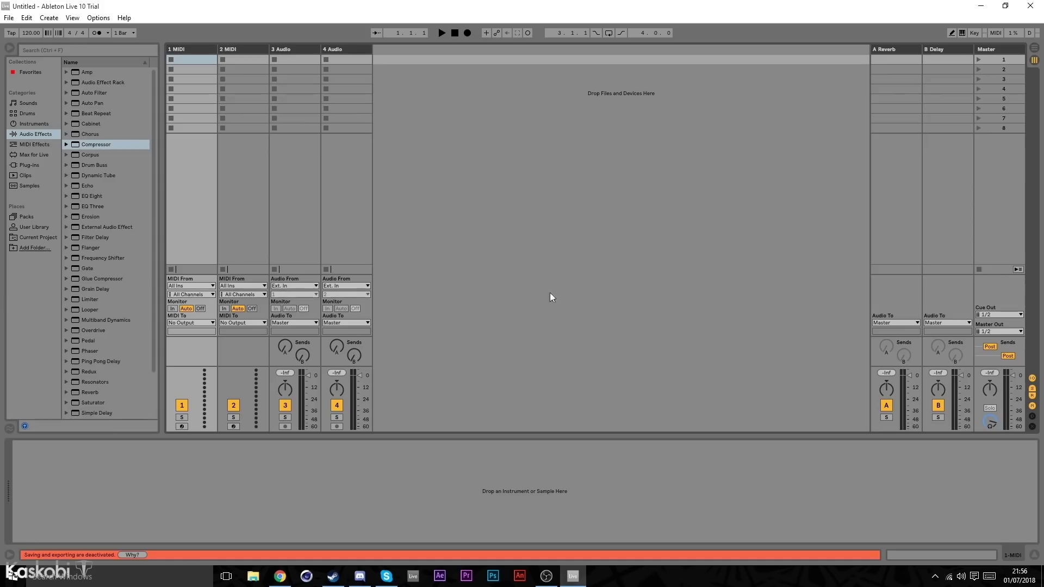
click(90, 16)
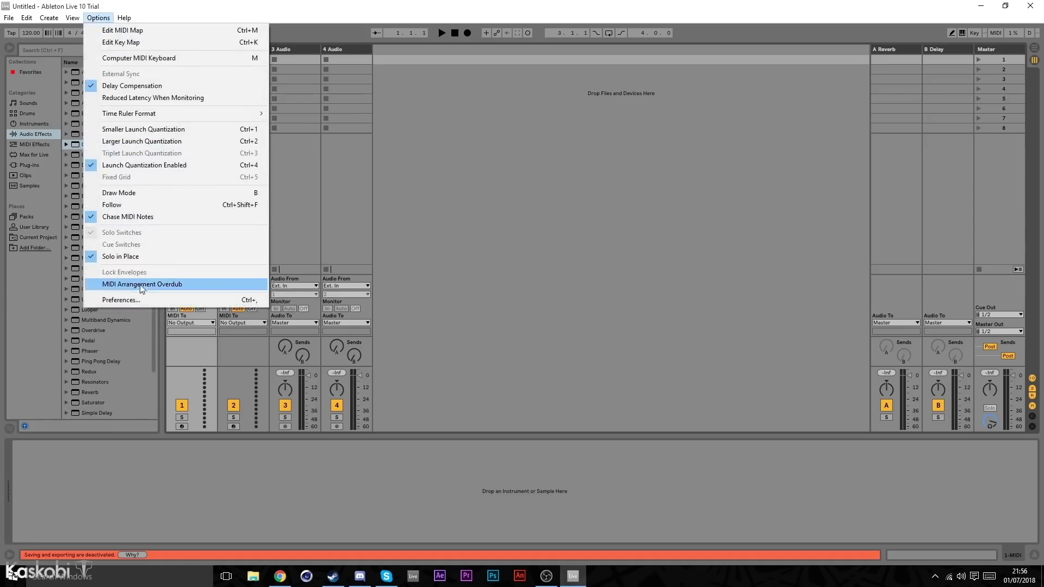
click(139, 301)
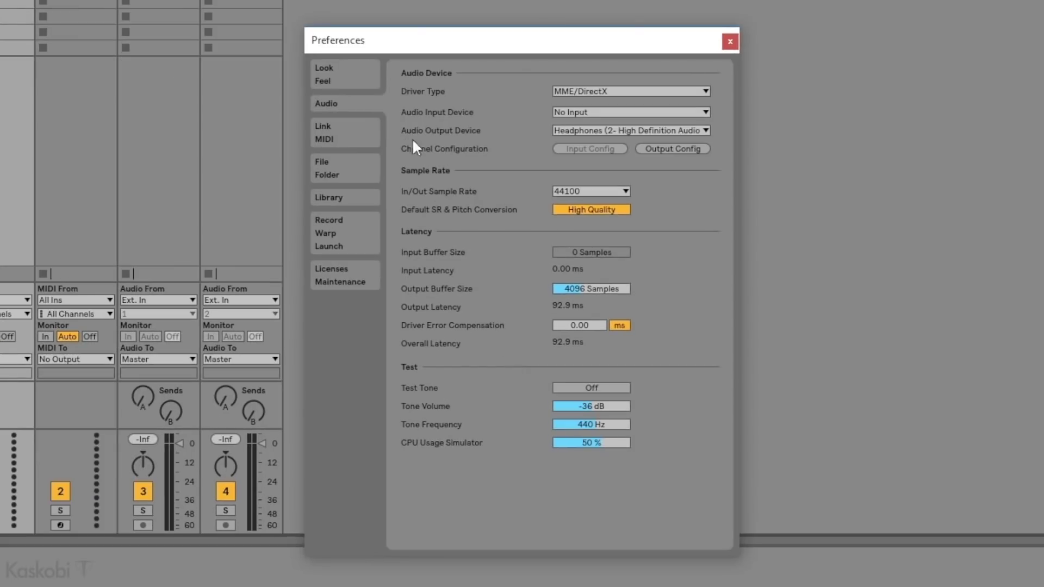
click(356, 82)
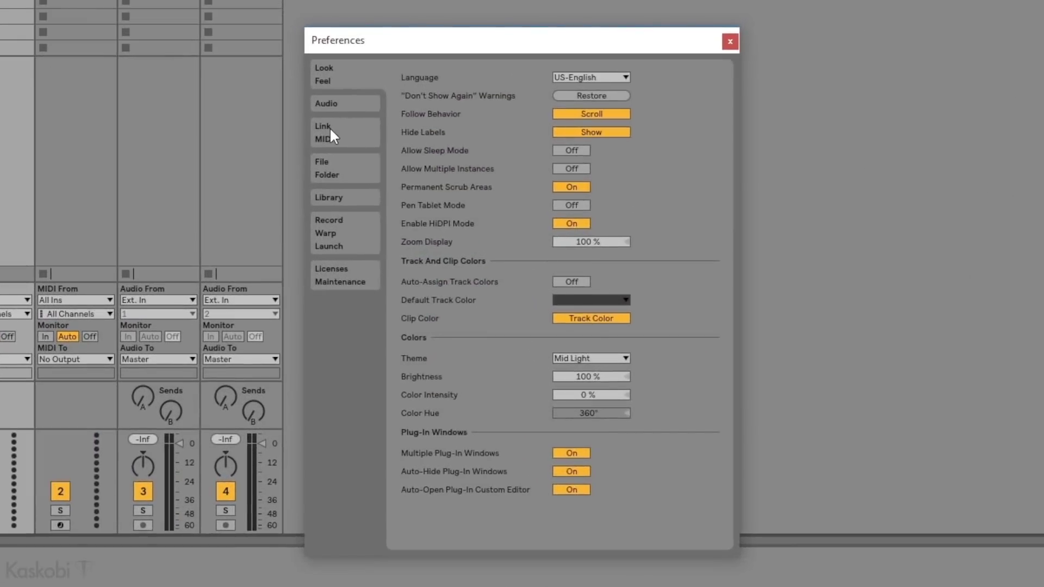
- In Link/MIDI, set slot 1's control surface and input to Launchpad Pro, enabling Track and Remote
click(402, 182)
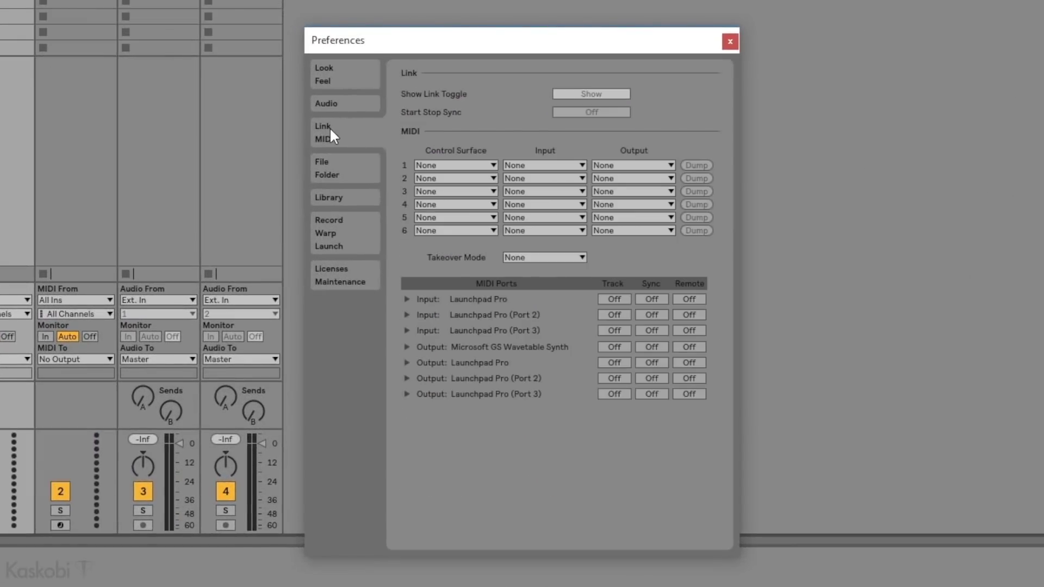
click(450, 165)
click(473, 516)
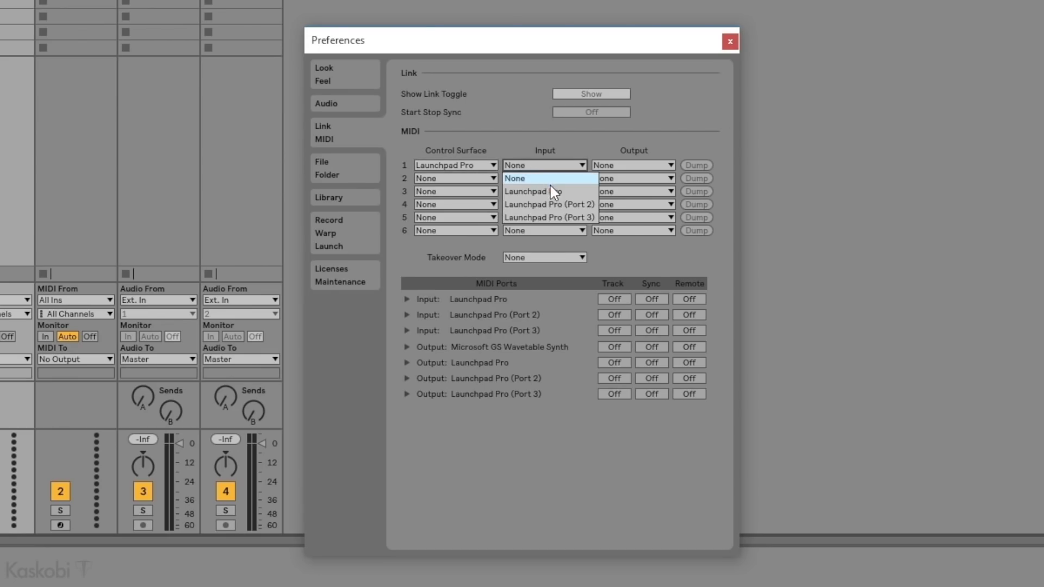
click(557, 198)
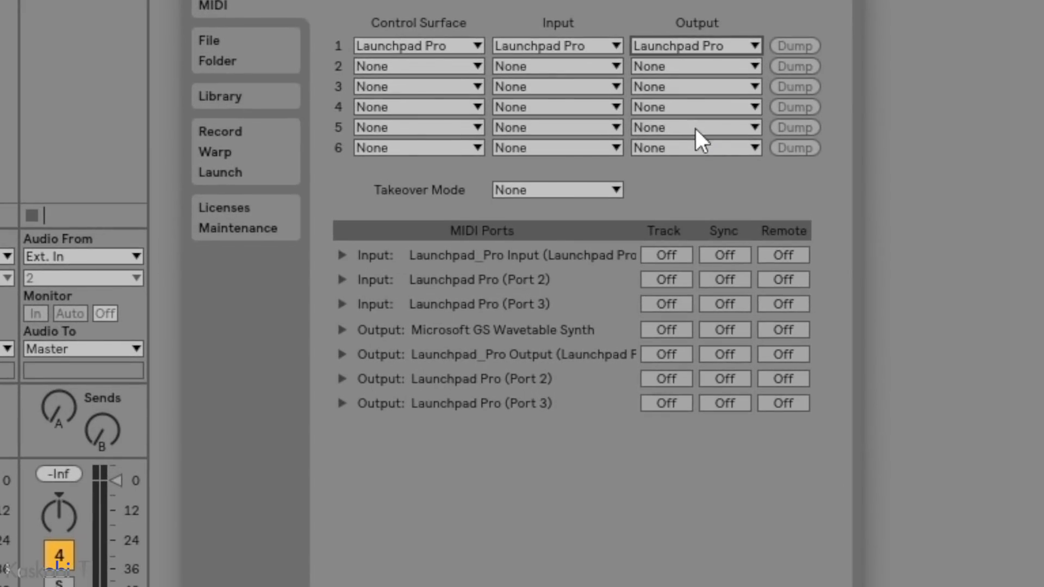
click(668, 255)
click(798, 257)
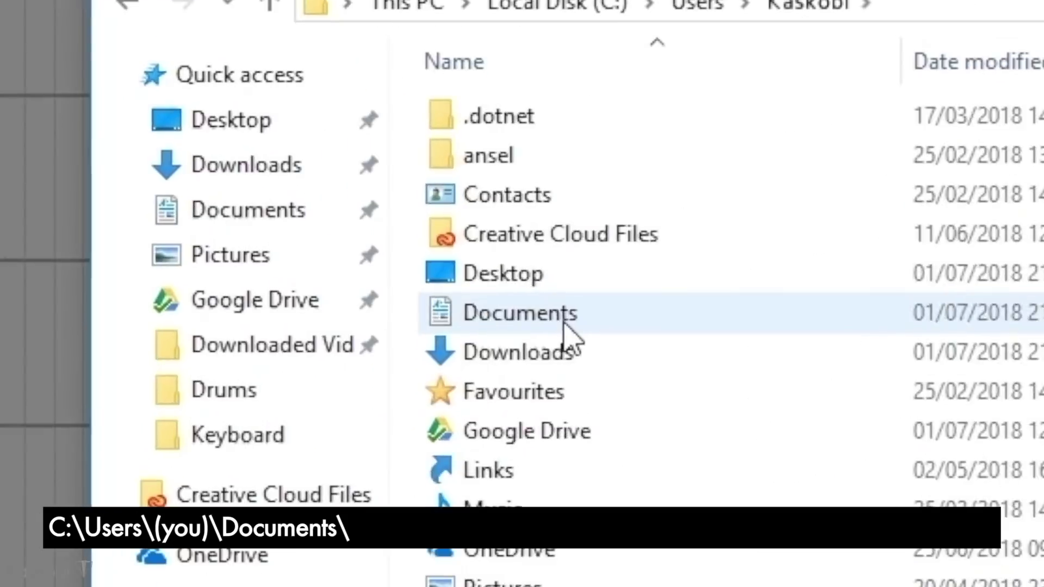
- Copy the MIDI Extension folder and Wormhole .amxd into Documents\Ableton\User Library\Presets\MIDI Effects\Max MIDI Effect
double_click(376, 231)
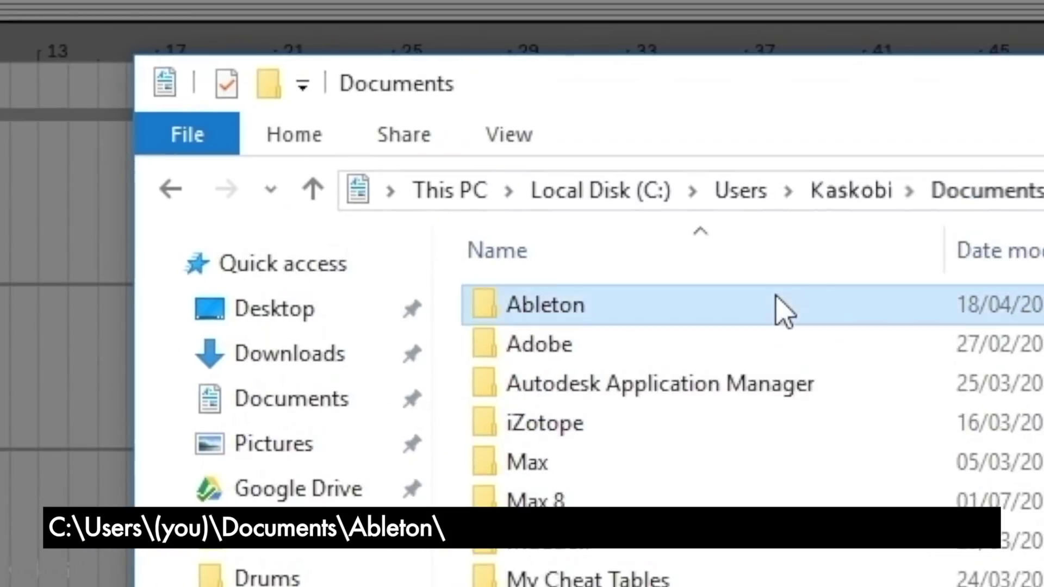
double_click(456, 134)
double_click(764, 513)
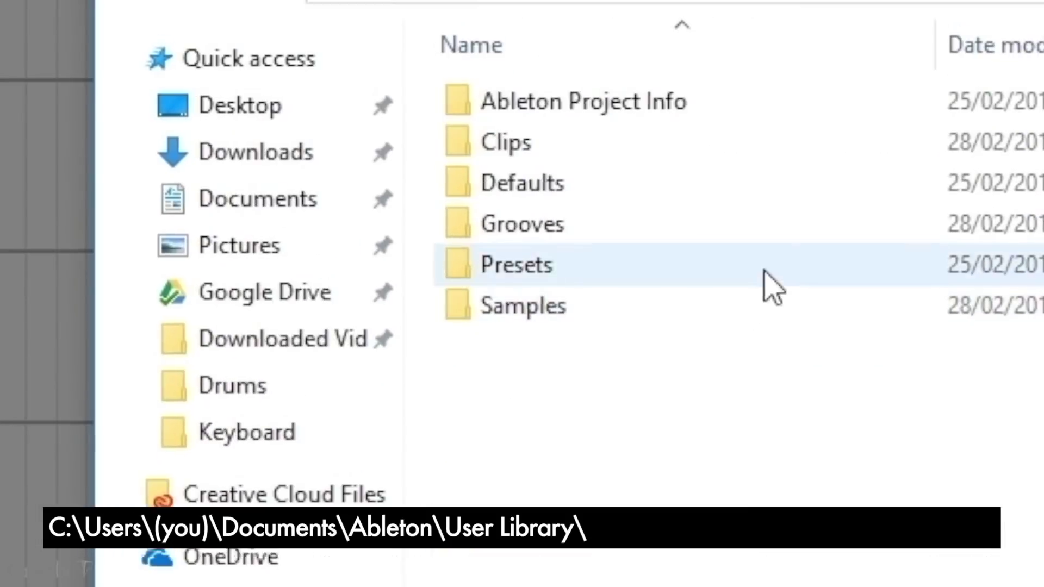
double_click(778, 465)
double_click(761, 218)
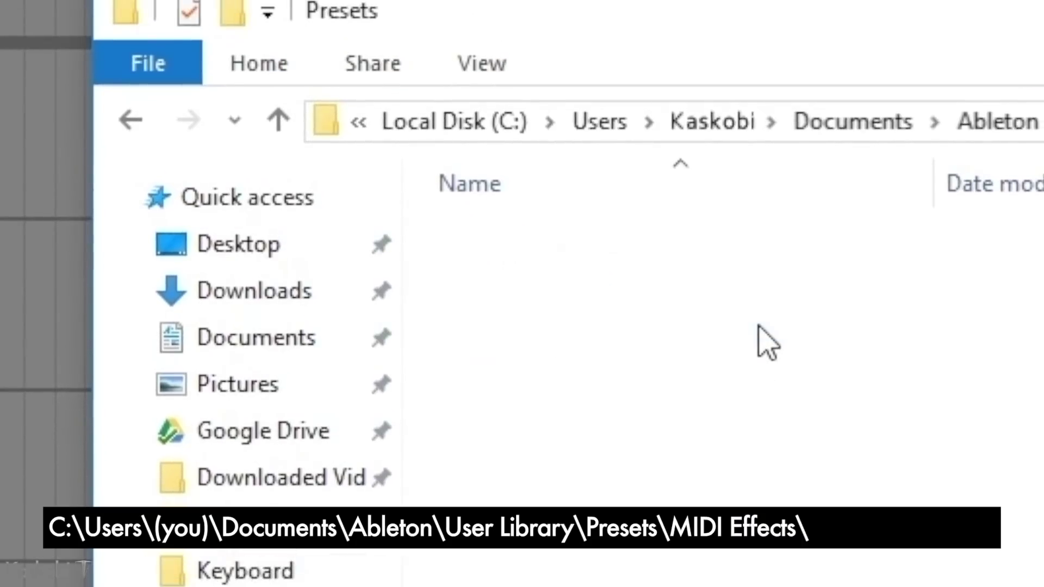
double_click(759, 325)
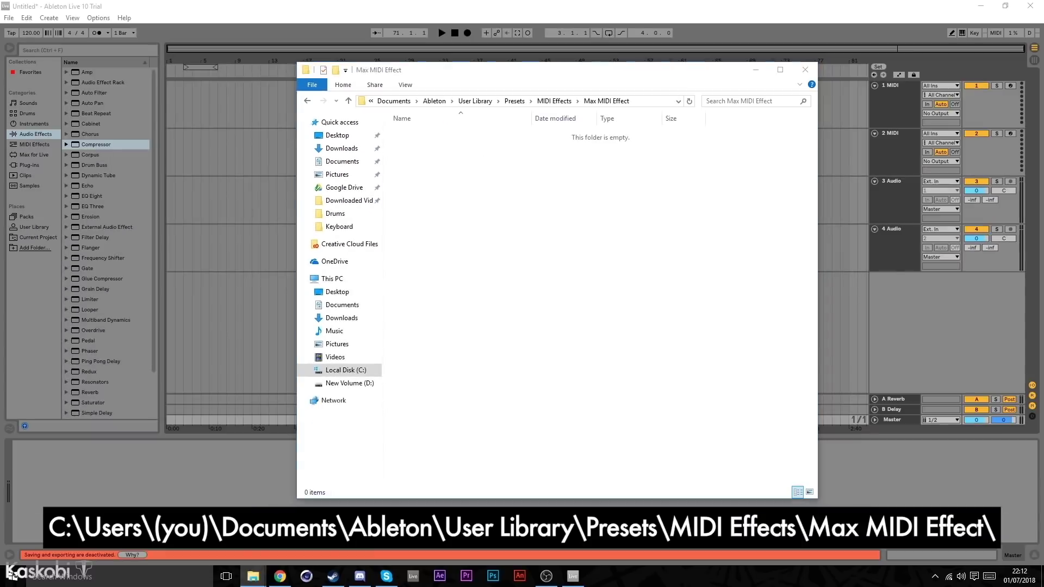
drag(96, 144, 501, 206)
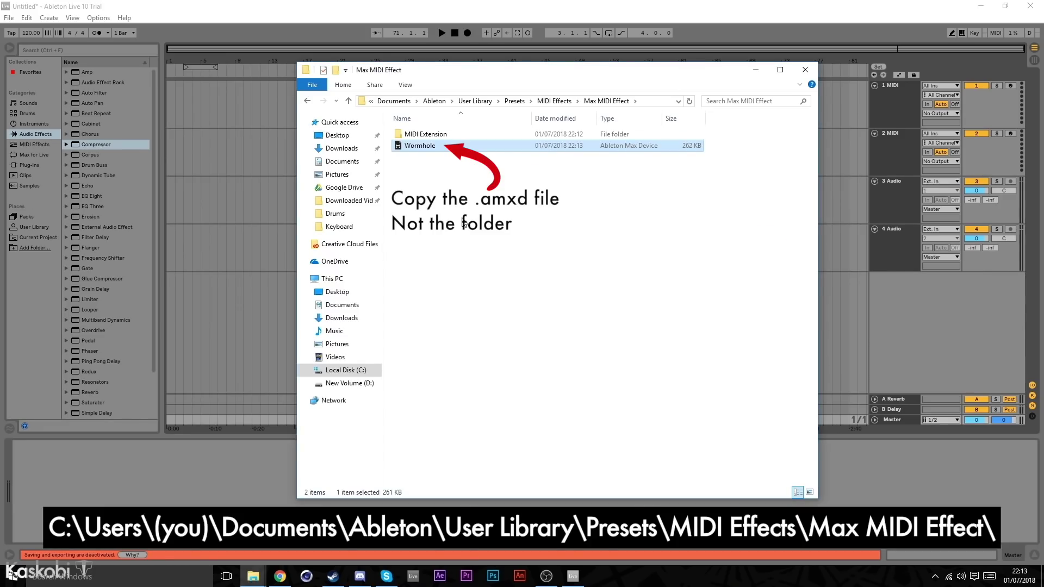
click(464, 223)
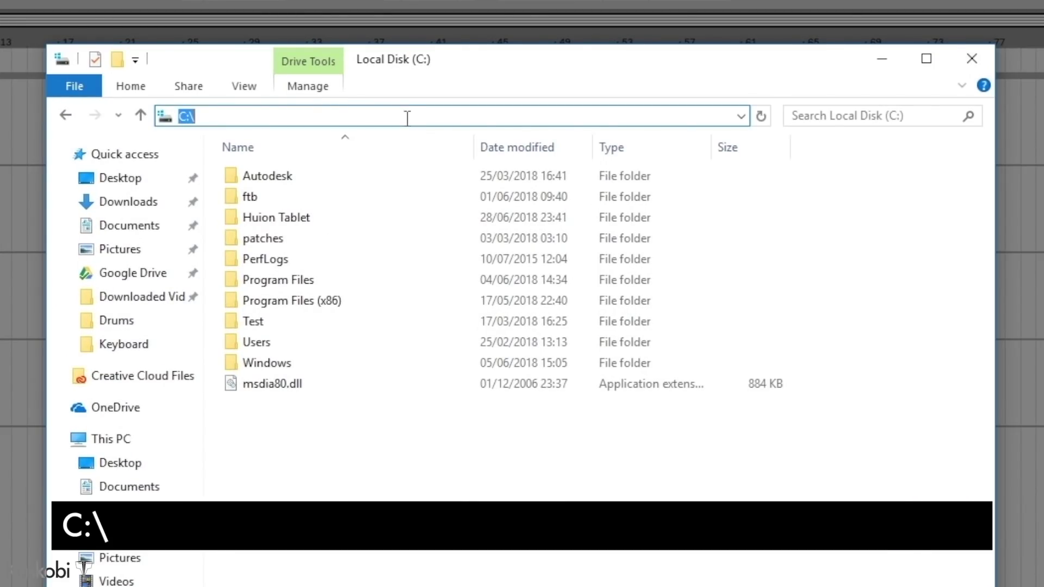
- Go to C:\ProgramData\Ableton\Live 10 Trial\Resources\Max in File Explorer
text(rog)
key(Down)
key(Down)
key(Down)
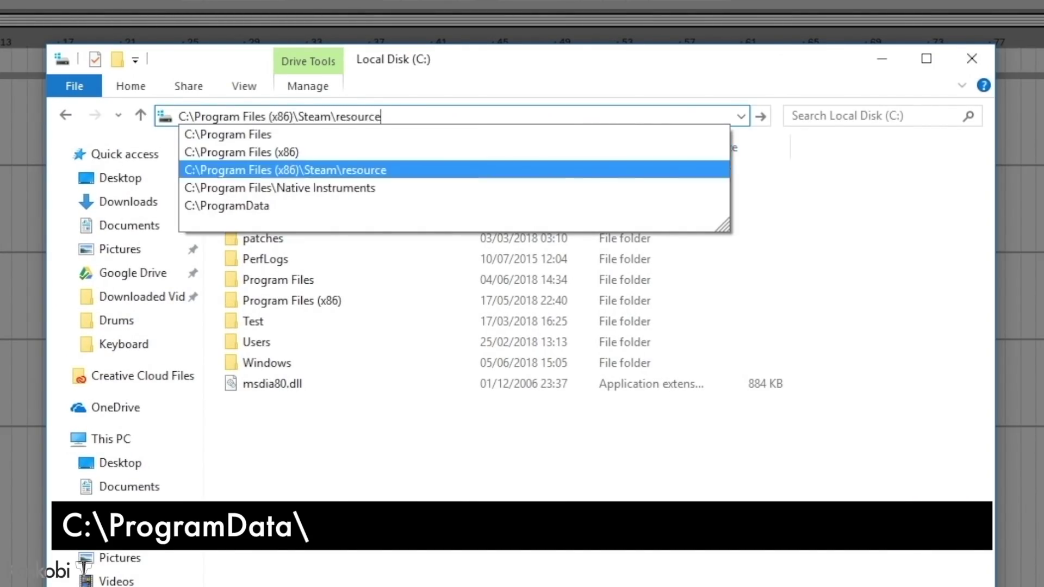
key(Down)
key(Down)
key(Return)
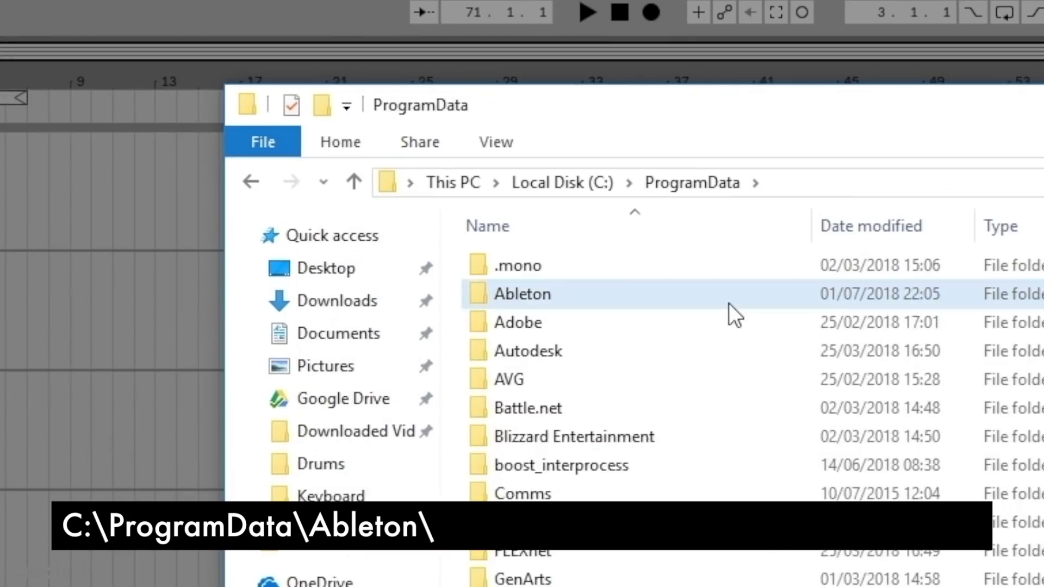
double_click(729, 303)
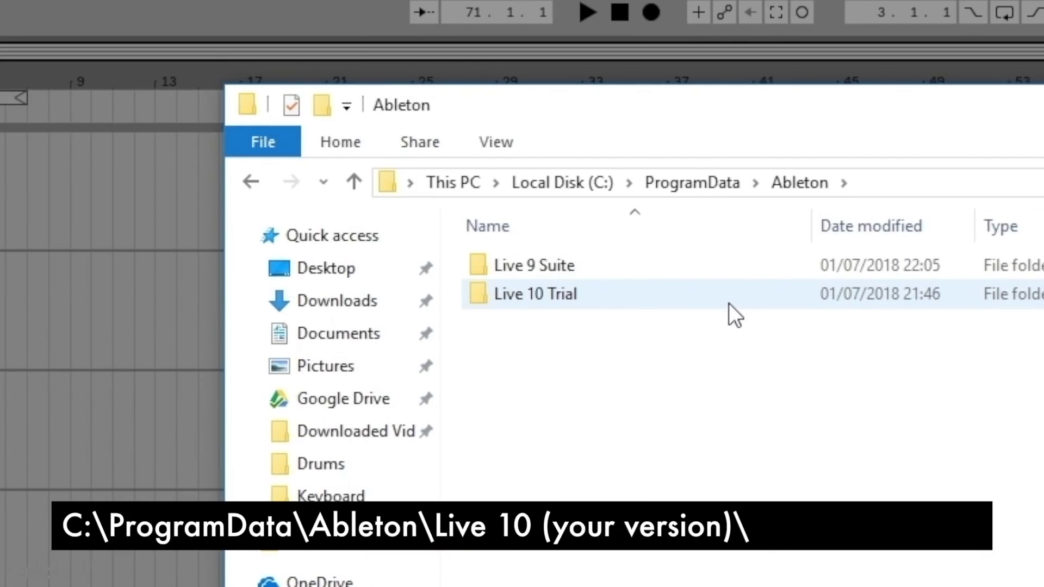
double_click(729, 299)
double_click(720, 292)
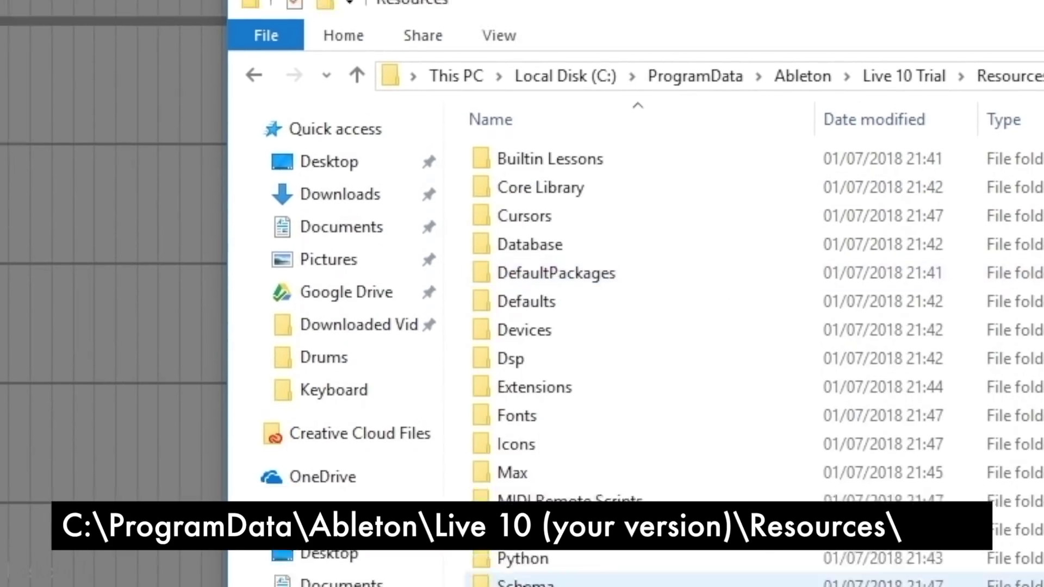
double_click(512, 473)
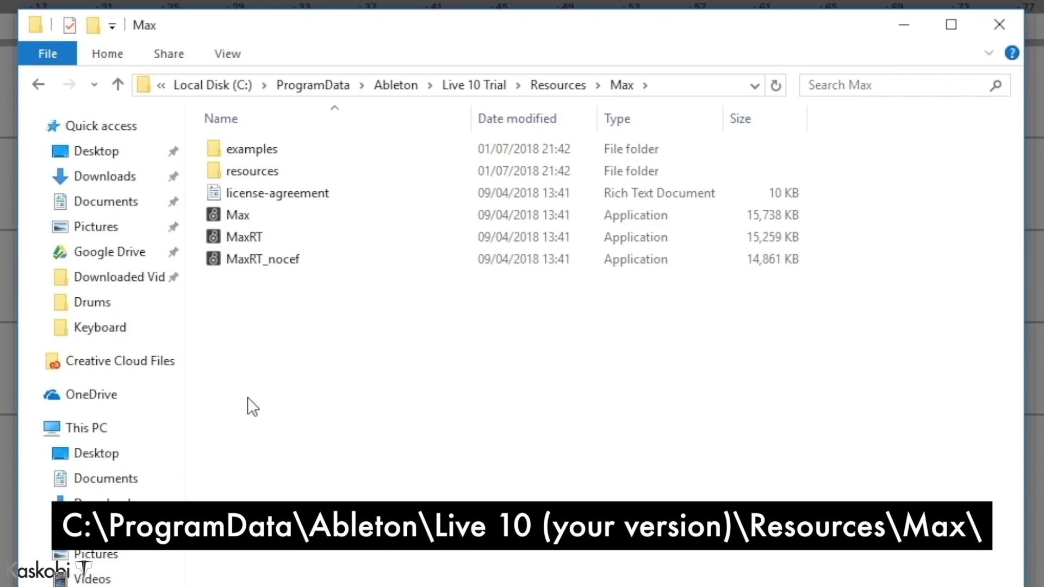
- Create a new folder named MIDIext and pin it to Quick access
key(ctrl+shift+n)
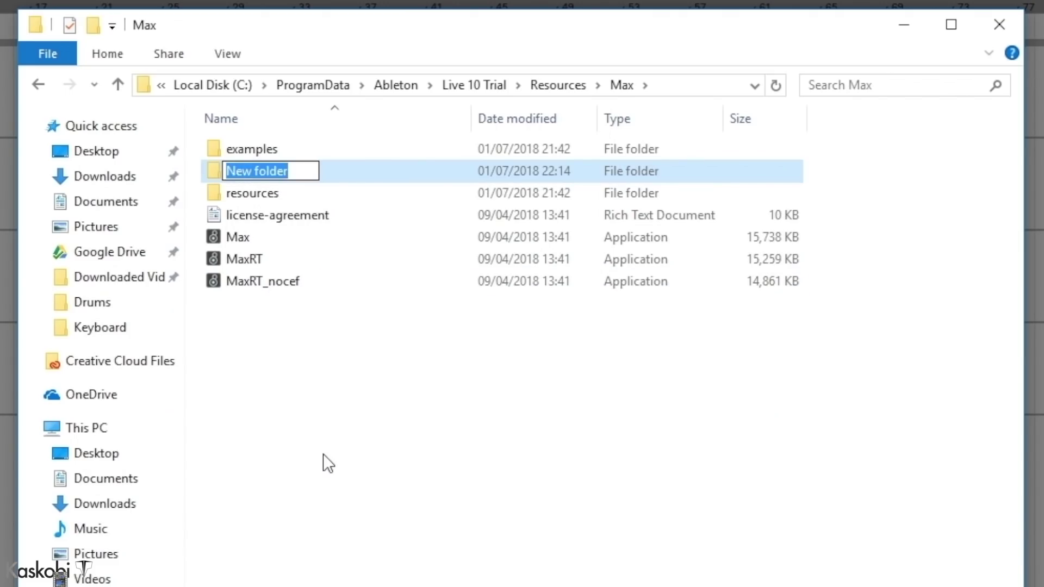
text(MIDIext)
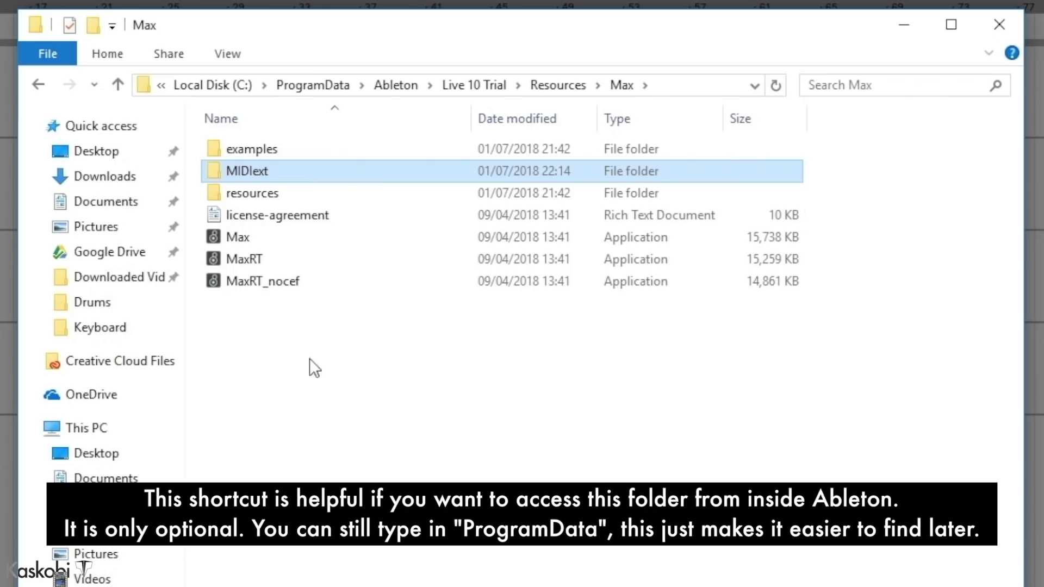
drag(208, 173, 111, 266)
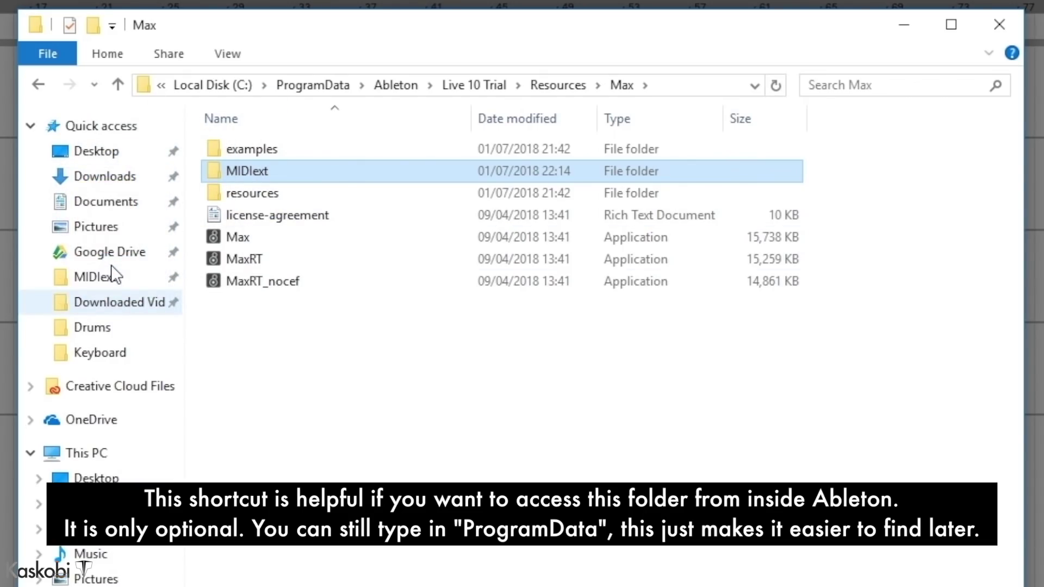